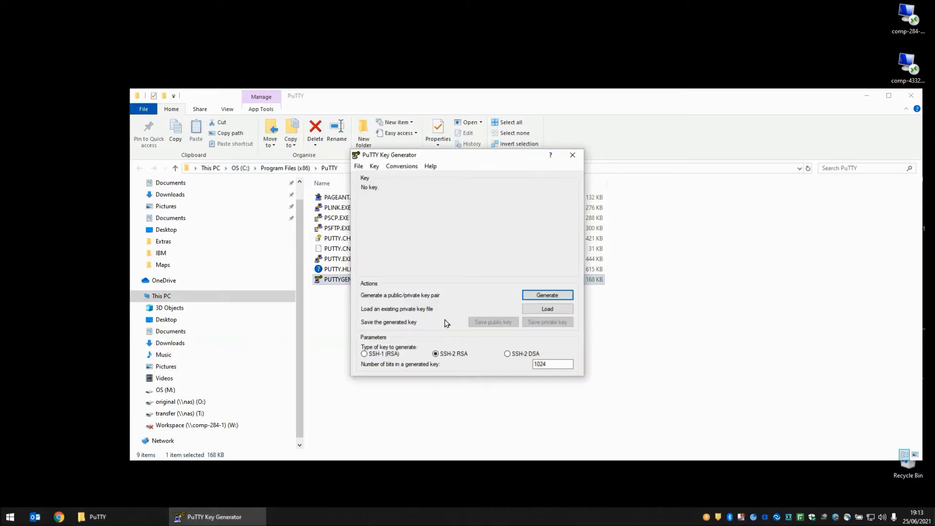
Generate a 1024-bit SSH-2 RSA key pair and save the public key as rsa-key.pub in the SFTP Maps folder.
left_click(550, 297)
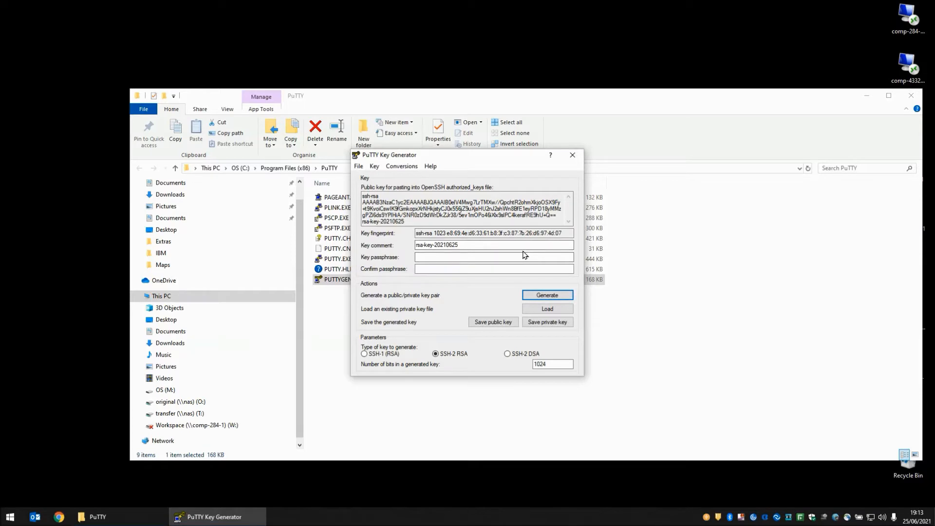
left_click(489, 322)
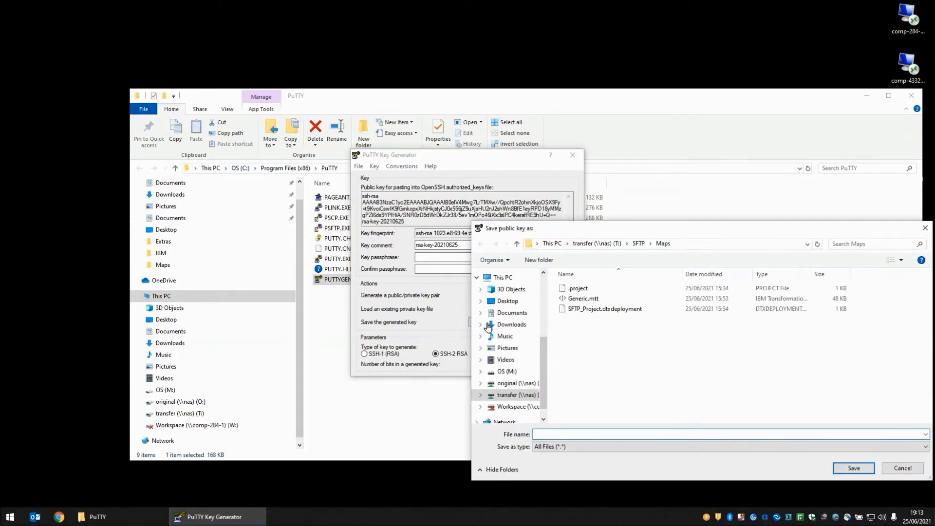
type("rsa")
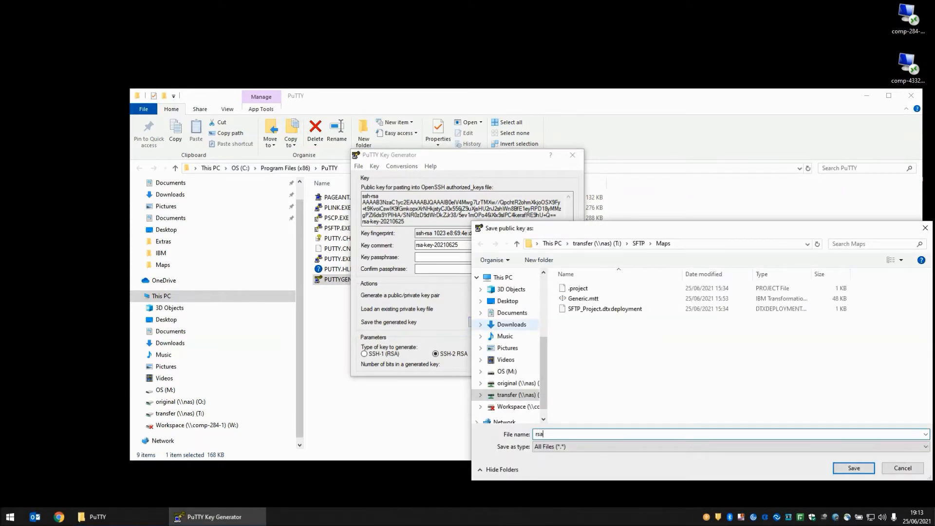
type("-key.pub")
left_click(853, 468)
Save the private key without a passphrase as rsa-key.ppk in the SFTP Maps folder.
left_click(543, 323)
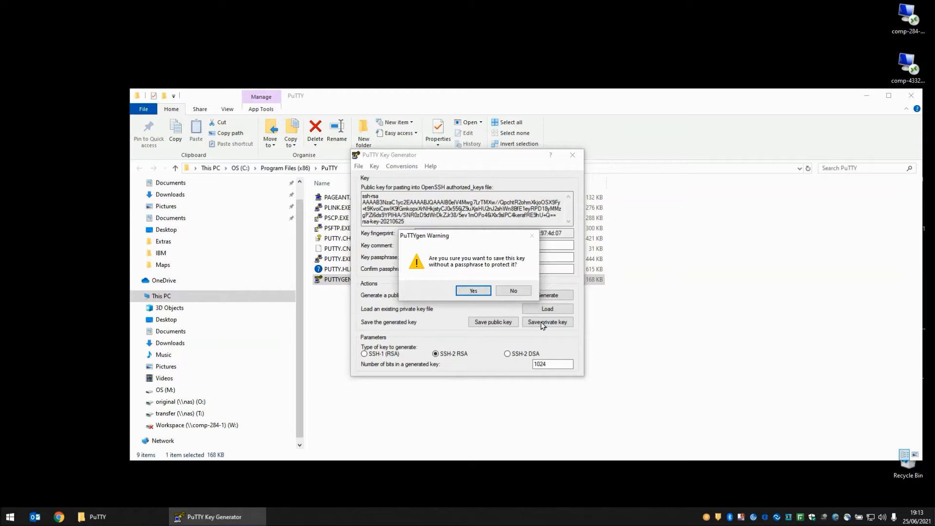
left_click(475, 291)
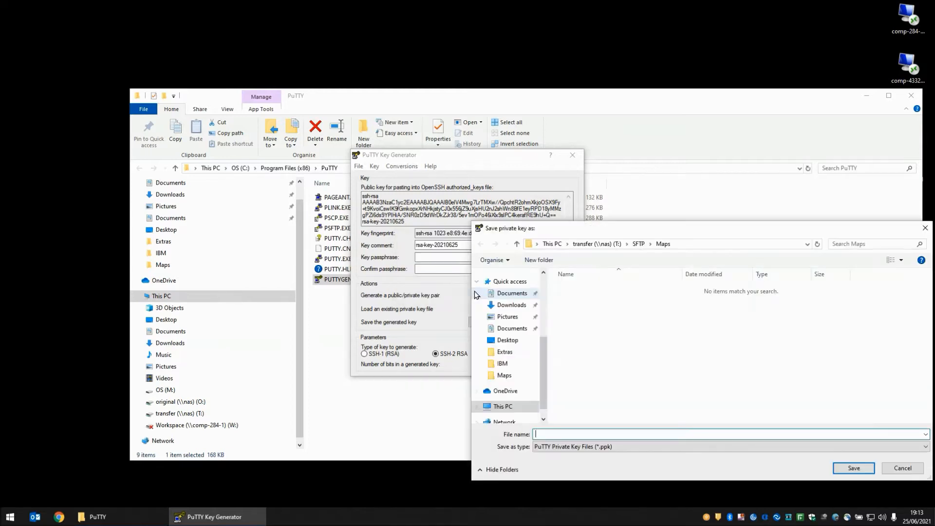
type("r")
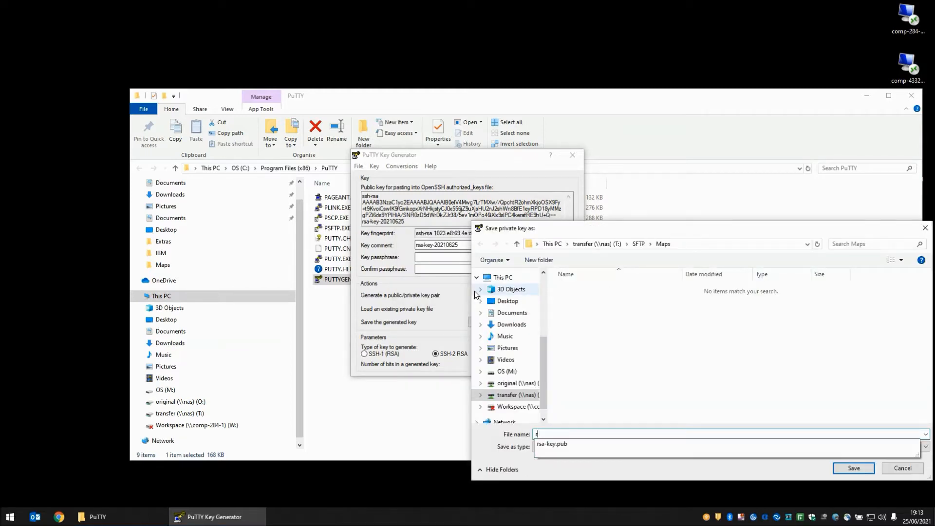
type("sa-key.ppk")
key("Return")
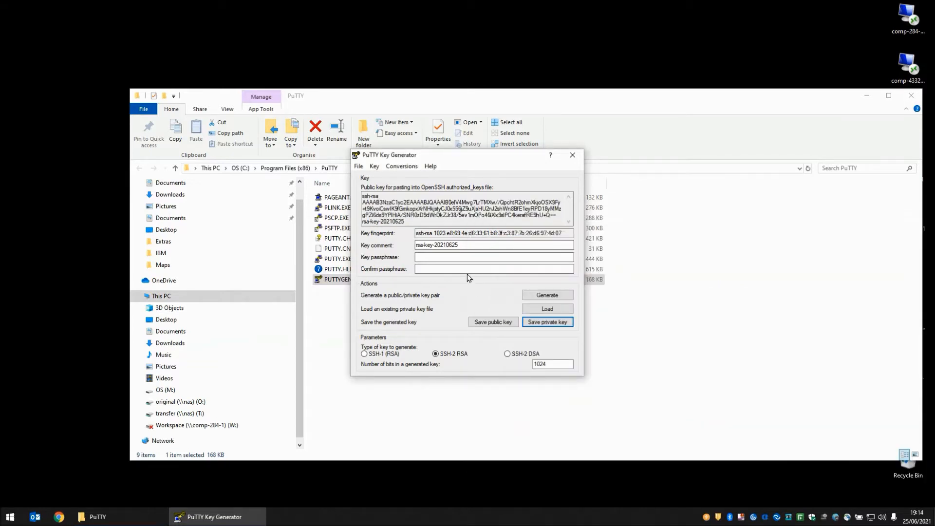
Copy the entire public key text for the OpenSSH authorized_keys file and clear the key generator and folder windows out of the way.
left_click(423, 212)
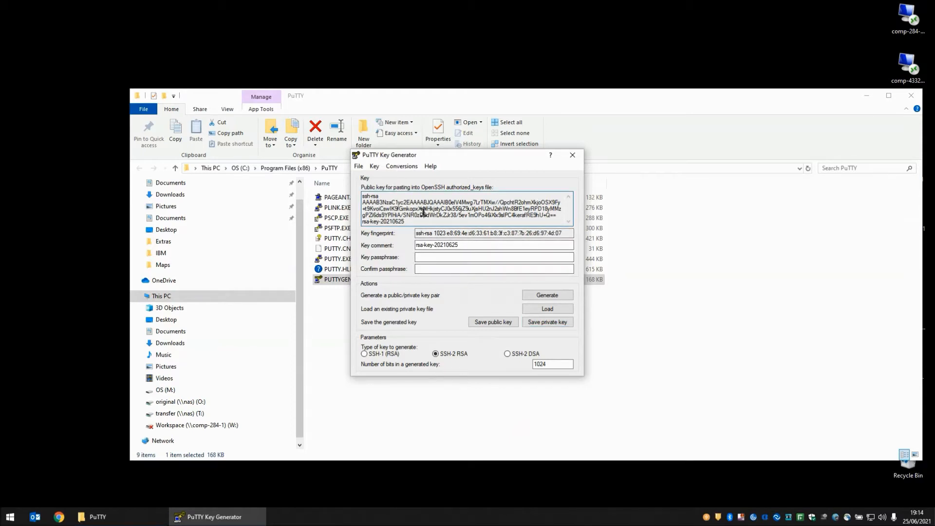
left_click_drag(406, 223, 359, 196)
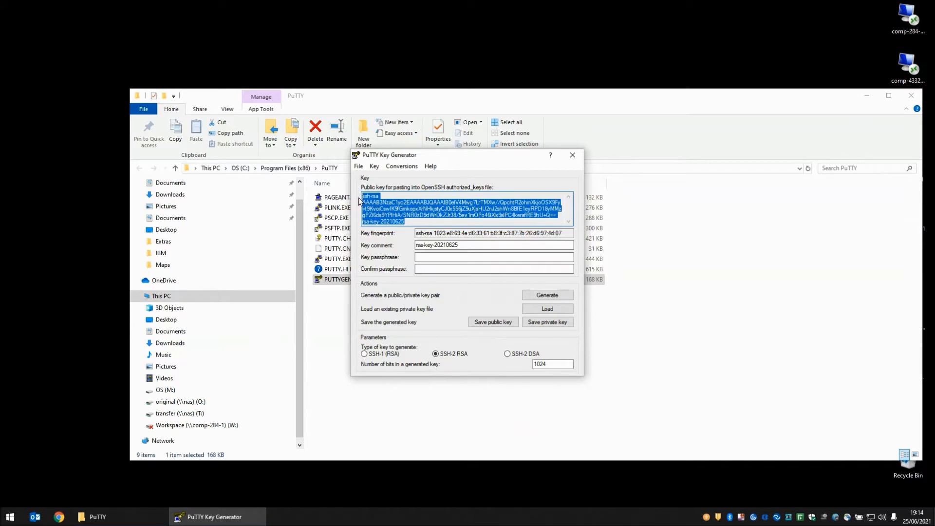
left_click_drag(476, 160, 157, 95)
left_click(866, 95)
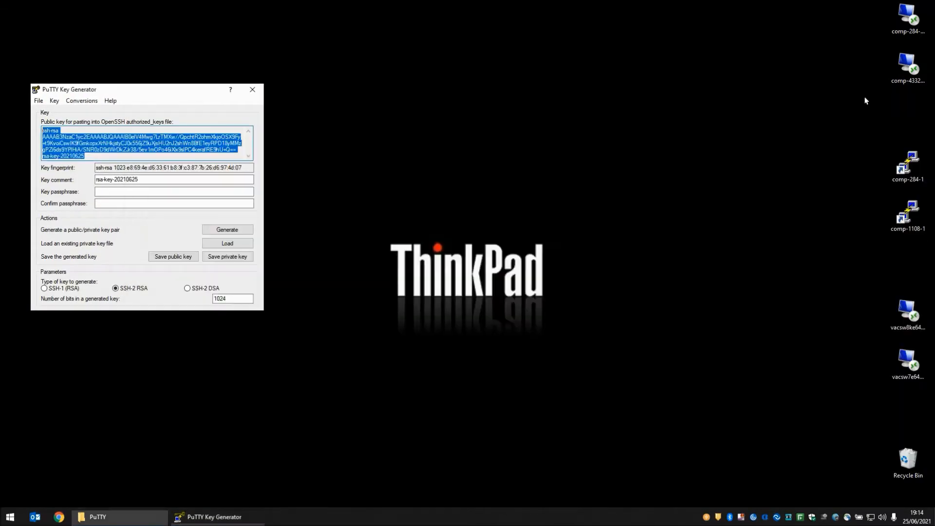
Start a PuTTY session to the host box with the user's account and place its window beside the key generator.
key("super+r")
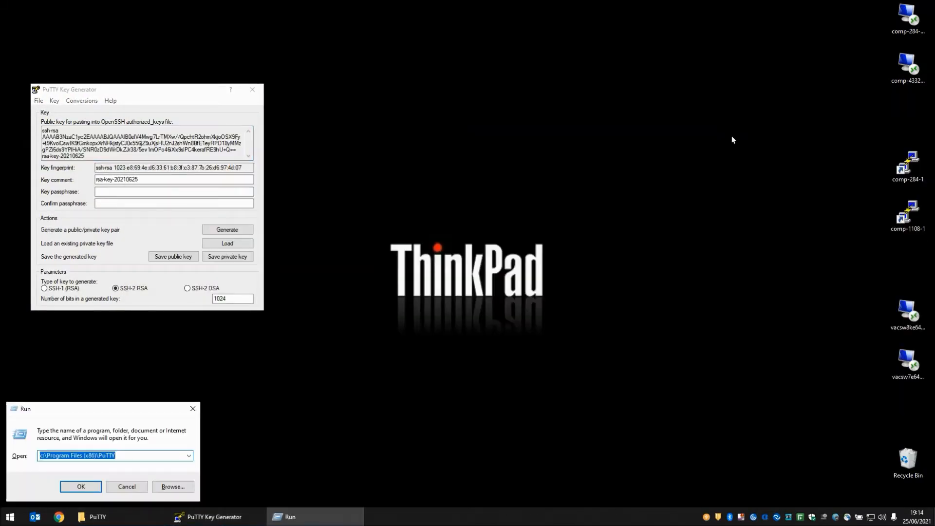
type("putty")
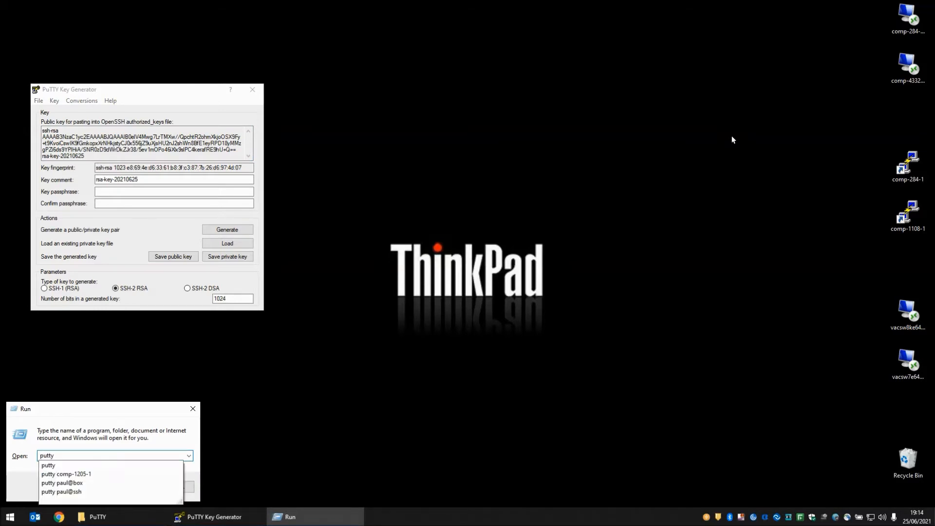
type(" p")
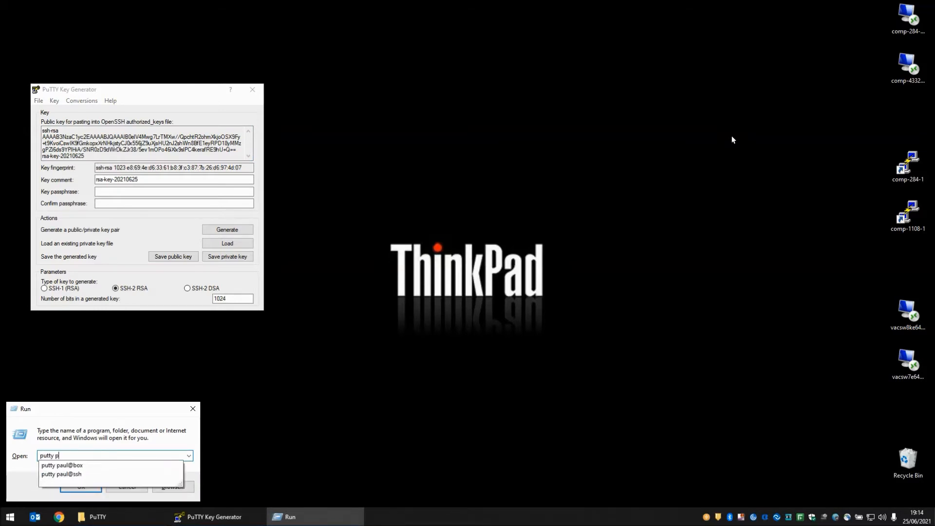
type("aul@box")
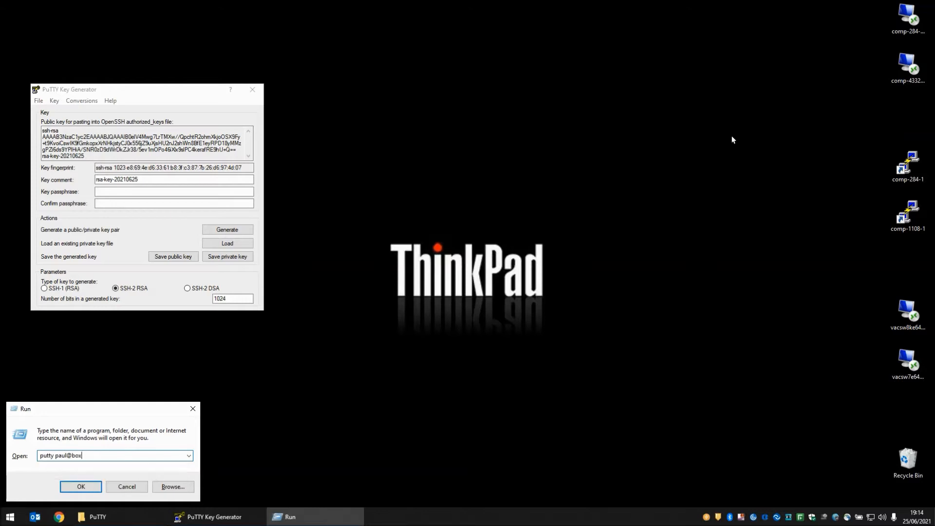
key("Return")
left_click_drag(375, 49, 653, 89)
Check the current directory and list its contents including hidden entries to locate the .ssh folder.
type("pwd")
key("Return")
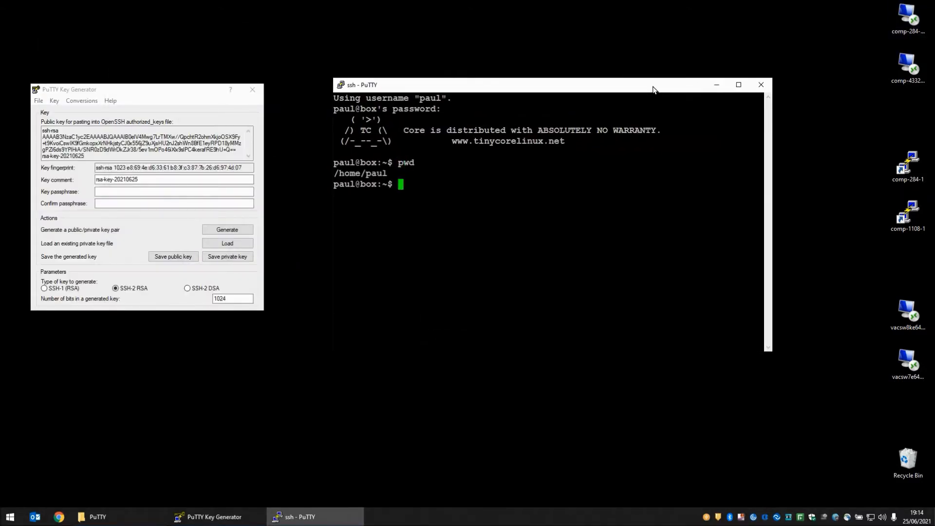
type("ls")
key("Return")
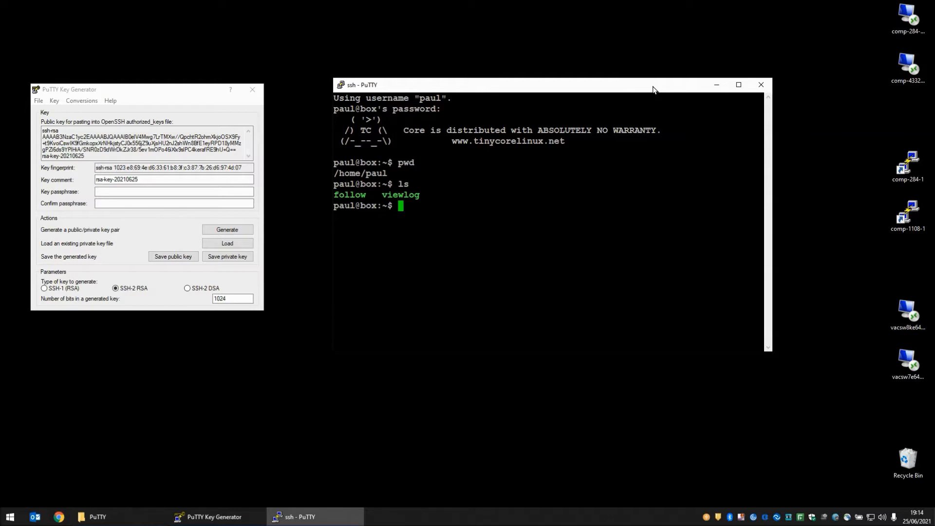
type("ls -la")
key("Return")
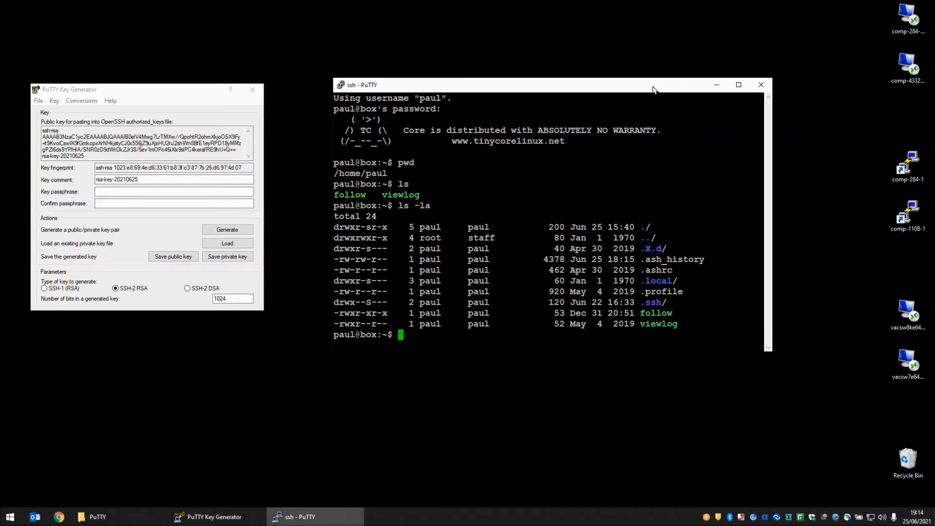
left_click_drag(640, 302, 676, 303)
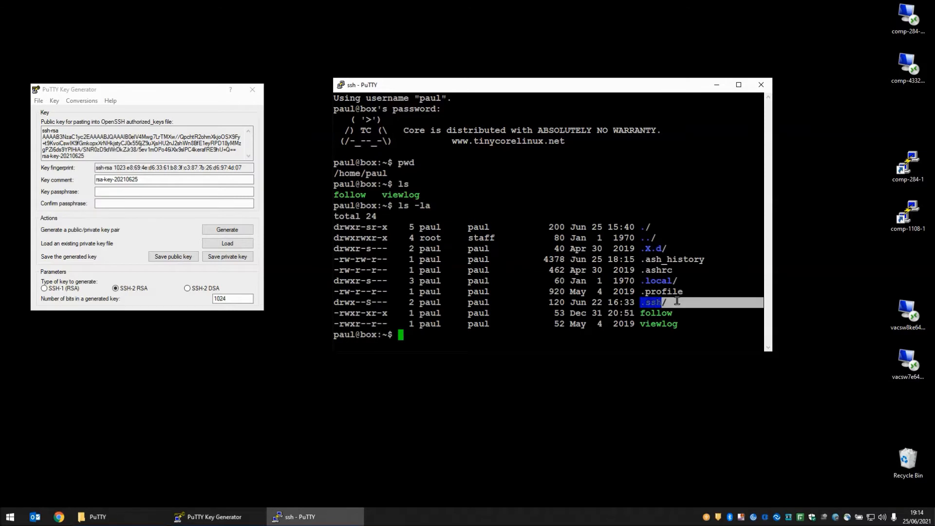
Change into the .ssh directory and list all its files in long format on a cleared screen.
type("cd ..sh")
key("Return")
type("cd ./.ssh")
key("Return")
type("clear")
key("Return")
type("ls -la")
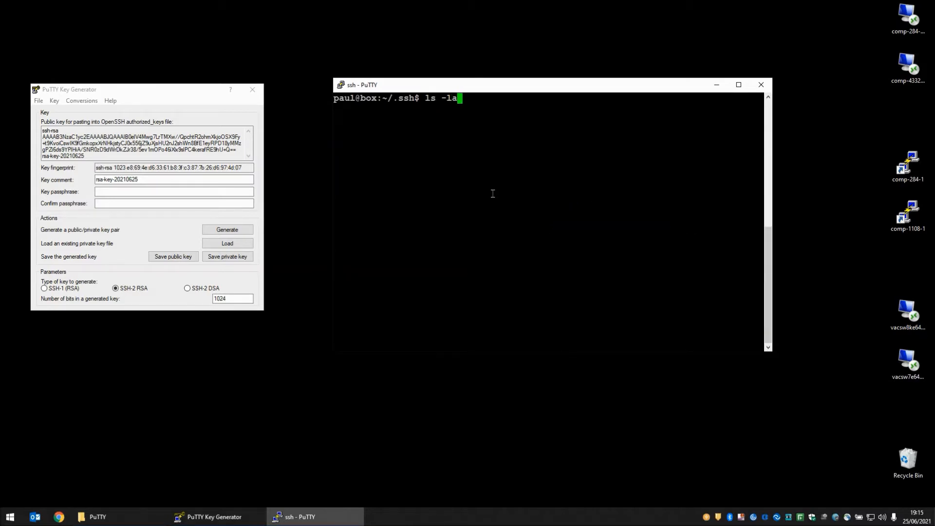
key("Return")
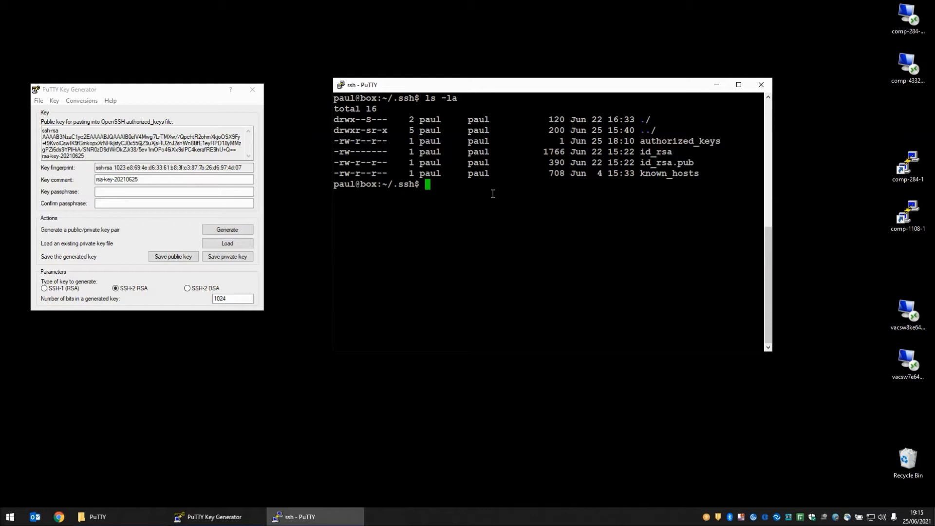
Edit authorized_keys in vi, paste the copied public key into it, and save the file.
type("vi auth")
key("Tab")
key("Return")
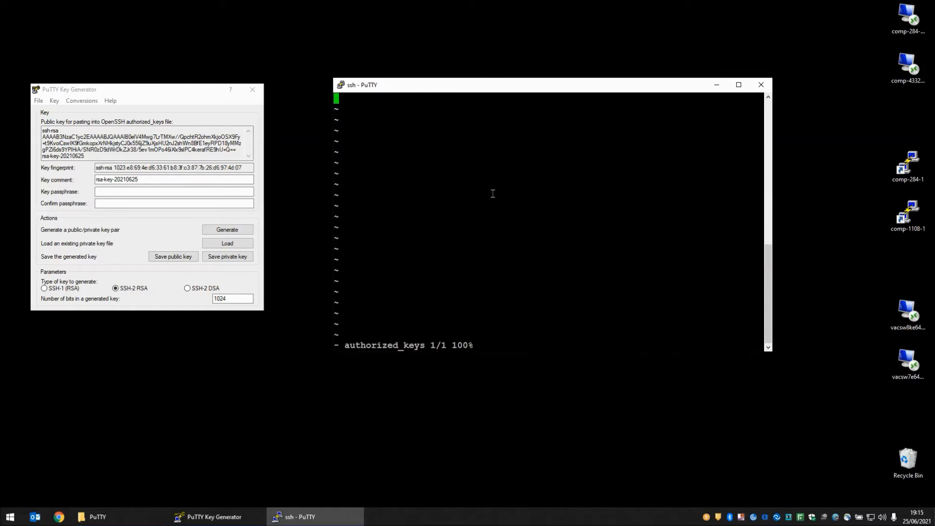
key("i")
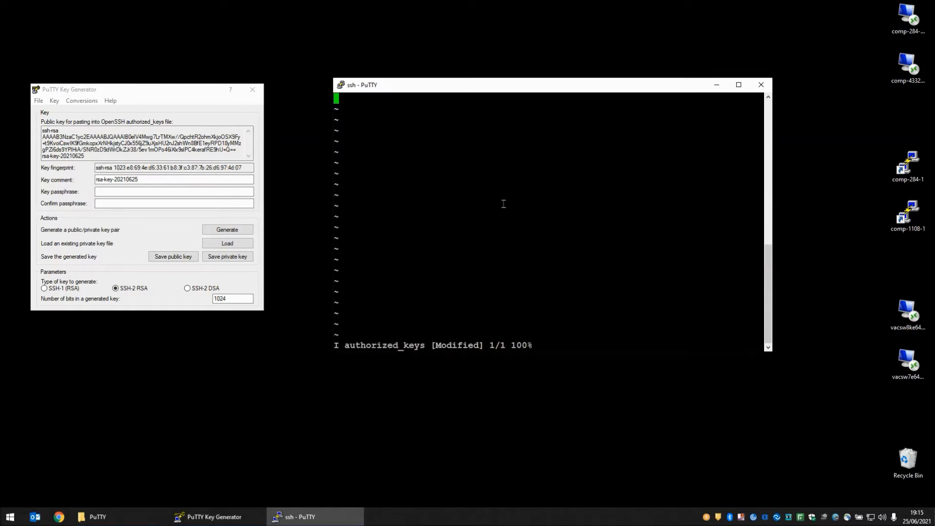
right_click(503, 203)
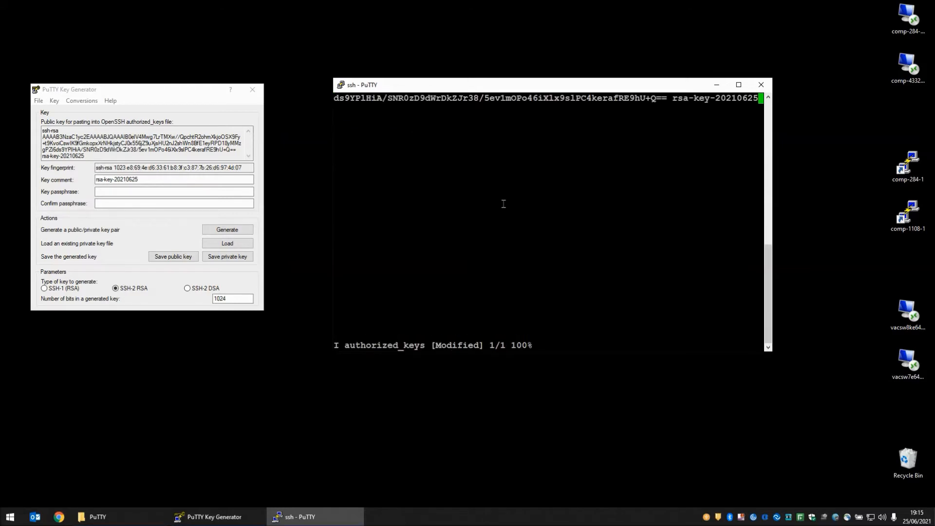
key("Escape")
type(":wq")
key("Return")
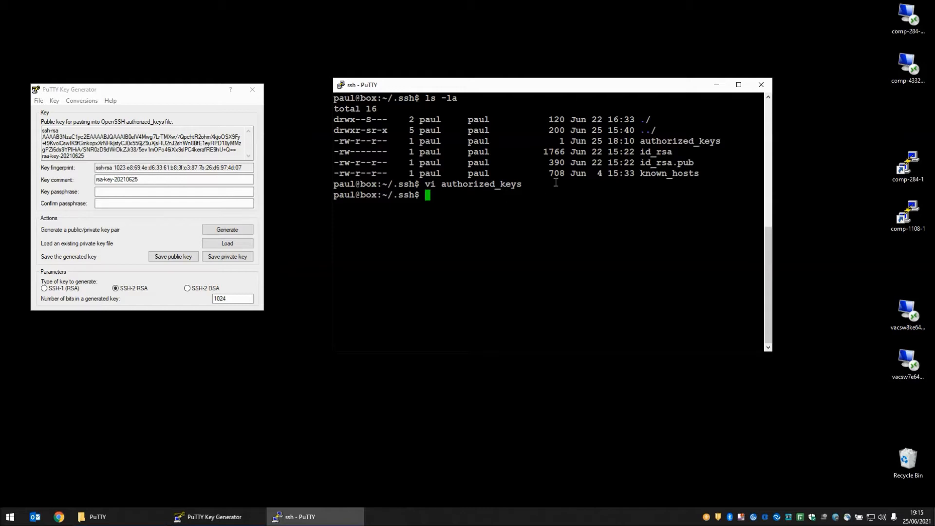
Return to the home directory on the SSH host and list its contents.
type("cd")
key("Return")
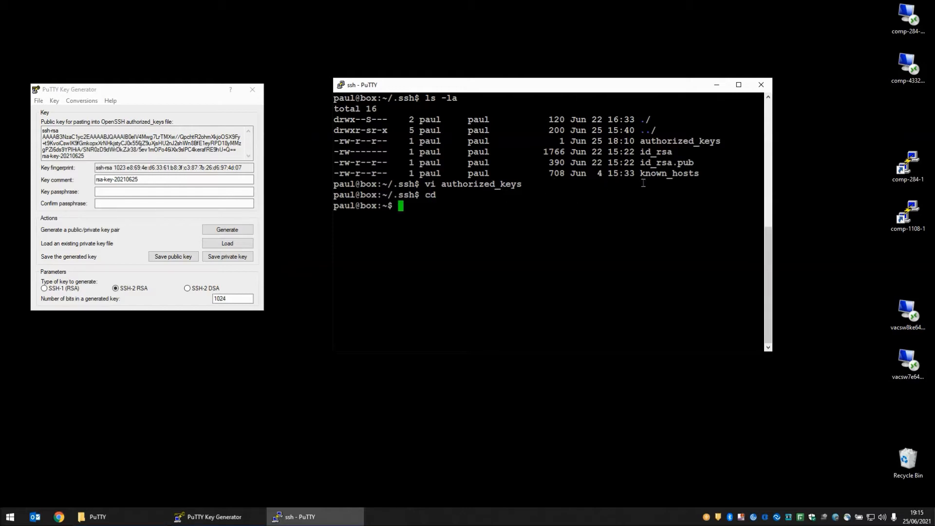
type("ls")
key("Return")
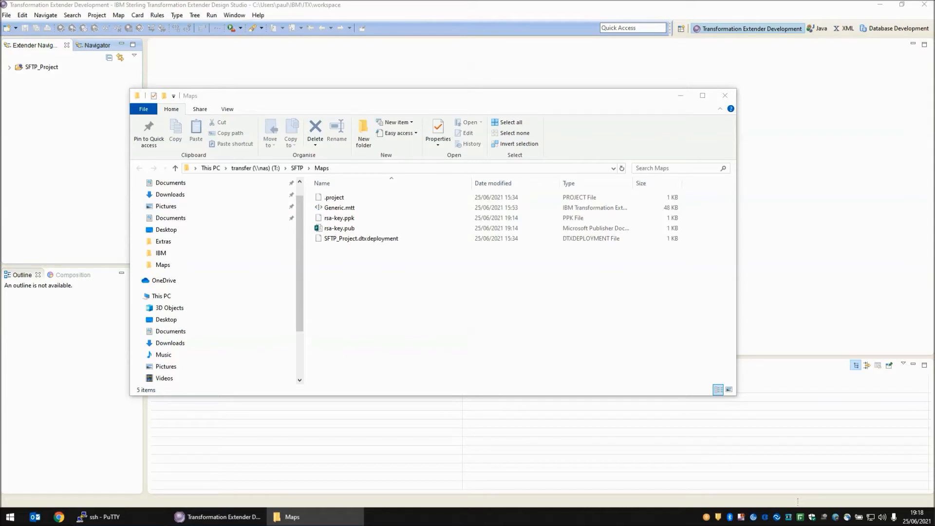
Minimize the Maps folder window and expand SFTP_Project with its Miscellaneous and Type Trees folders in Transformation Extender Design Studio.
left_click(682, 96)
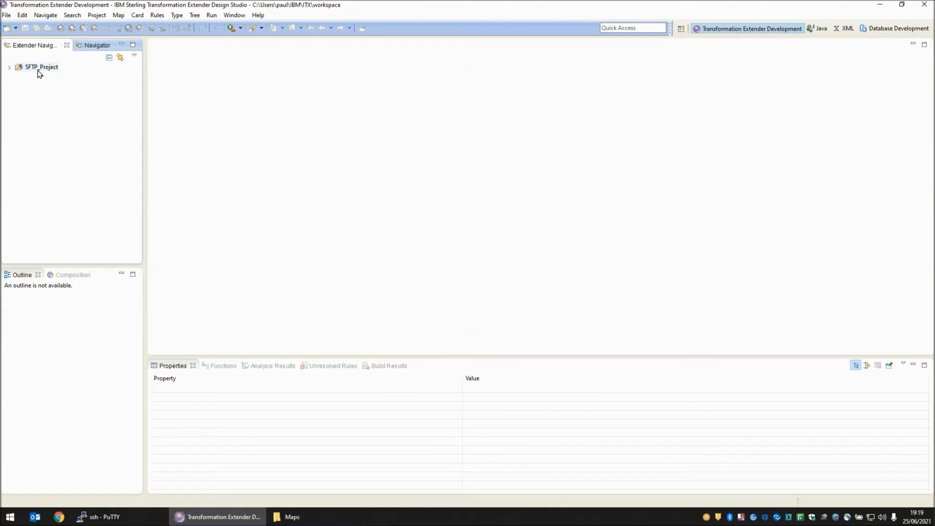
left_click(10, 68)
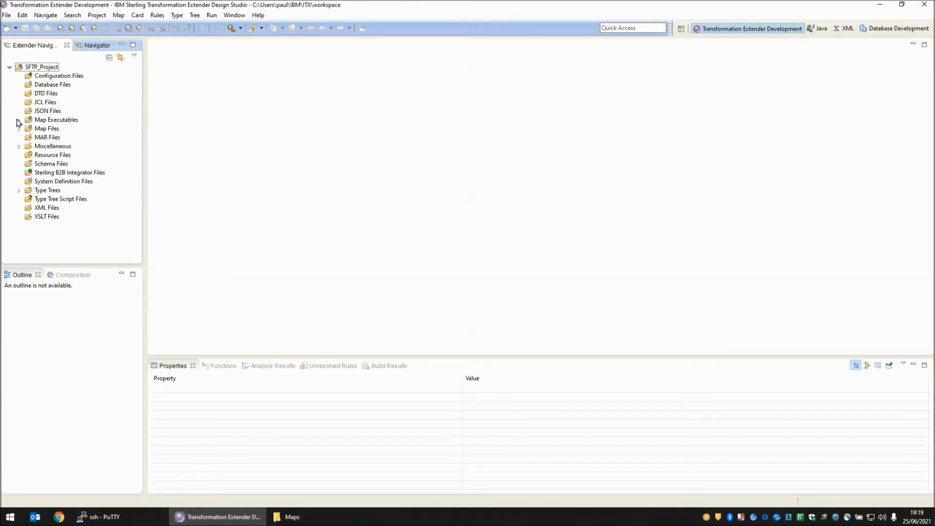
left_click(35, 68)
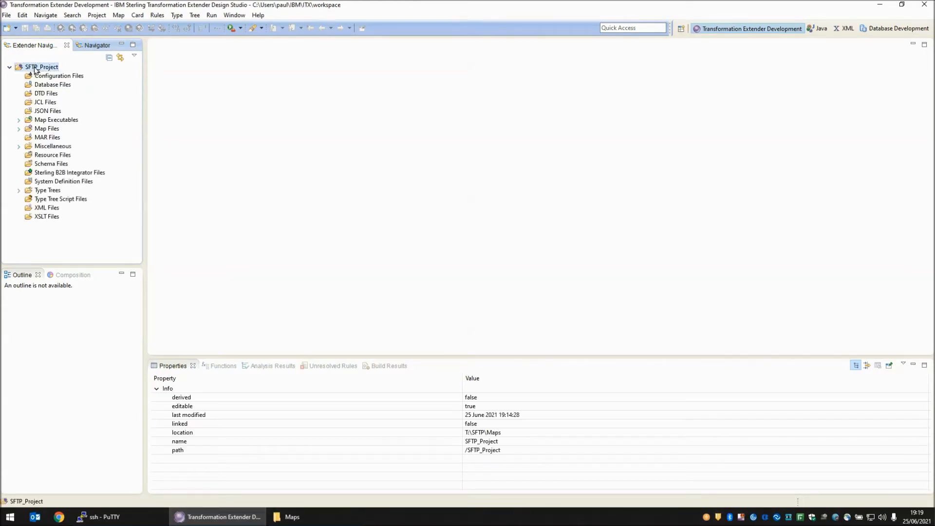
left_click(18, 146)
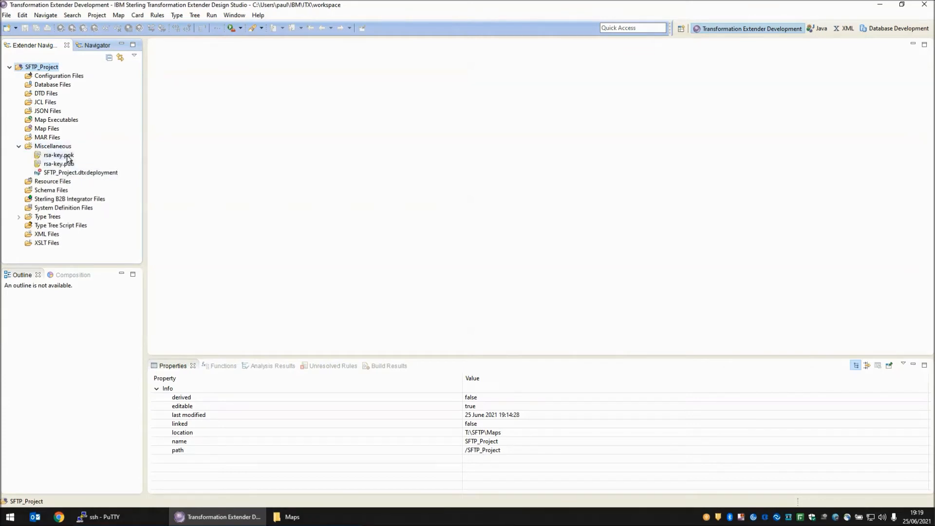
left_click(19, 217)
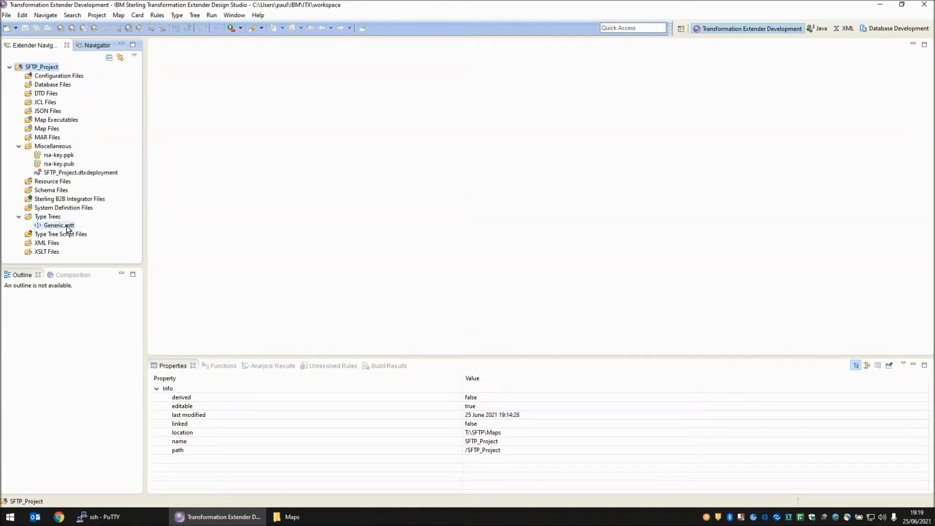
Create a new map source named Test.mms in SFTP_Project.
right_click(51, 131)
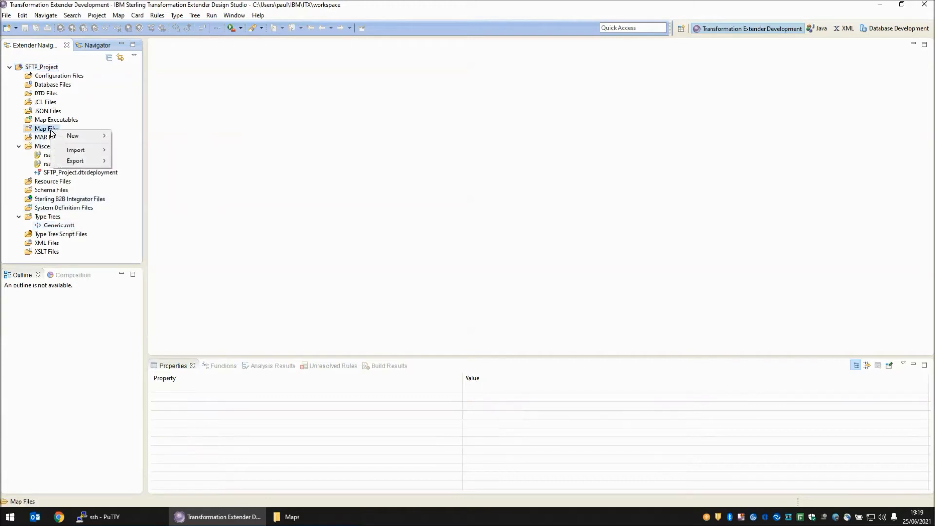
mouse_move(88, 136)
left_click(140, 157)
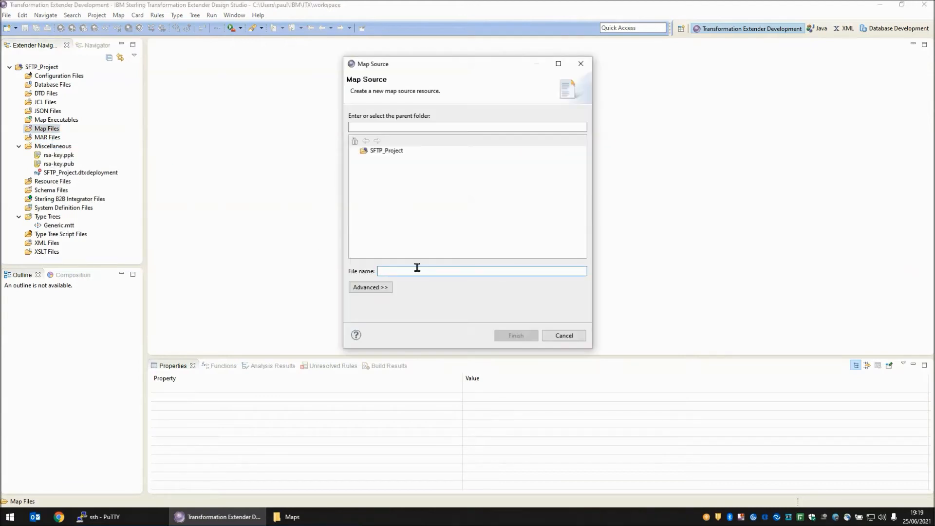
left_click(387, 152)
left_click(415, 272)
type("Test.mms")
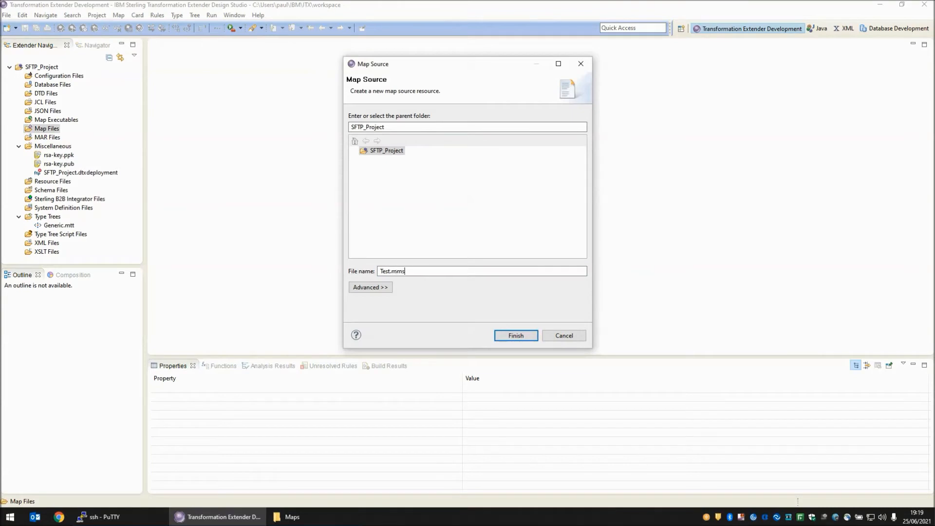
key("Return")
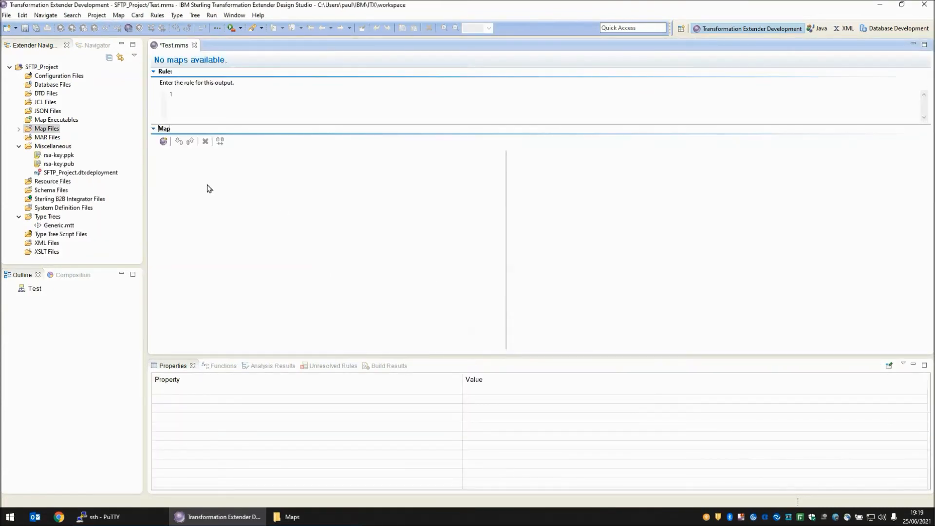
Create a new map named Test1 in the Test.mms map source.
left_click(163, 142)
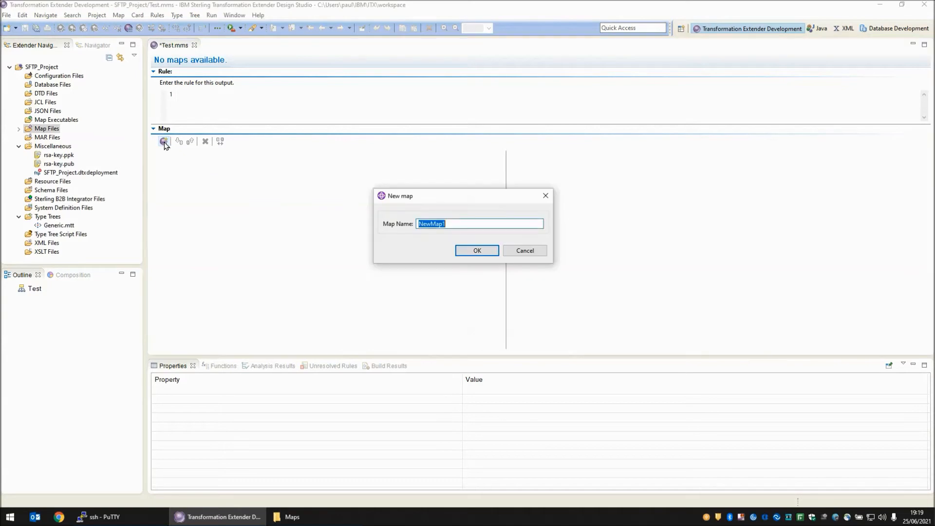
type("Test1")
key("Return")
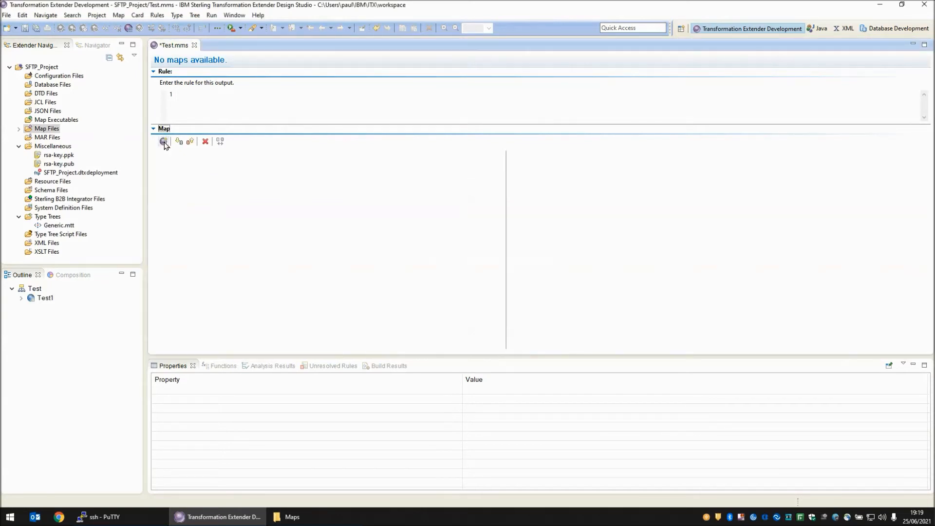
Start a new output card named Out for the map and set its type tree to Generic.mtt.
left_click(190, 141)
left_click(387, 110)
type("Out")
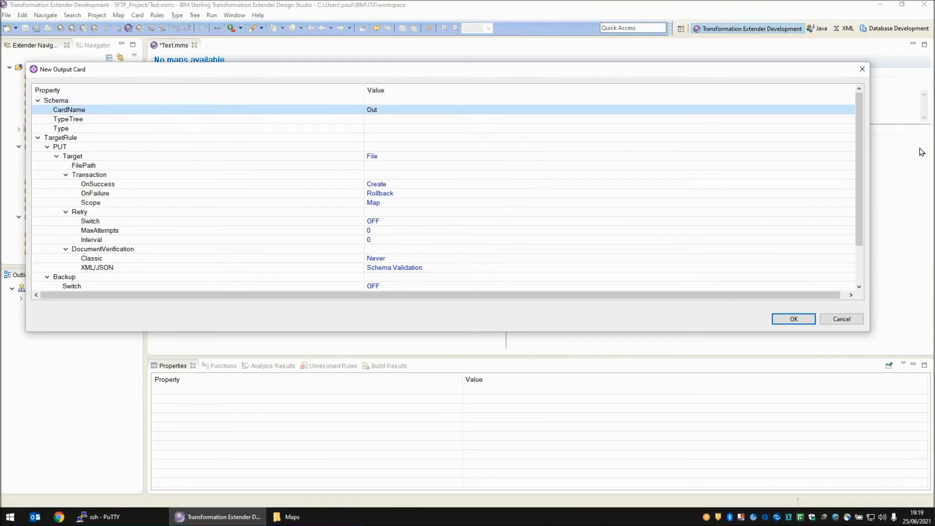
left_click(851, 120)
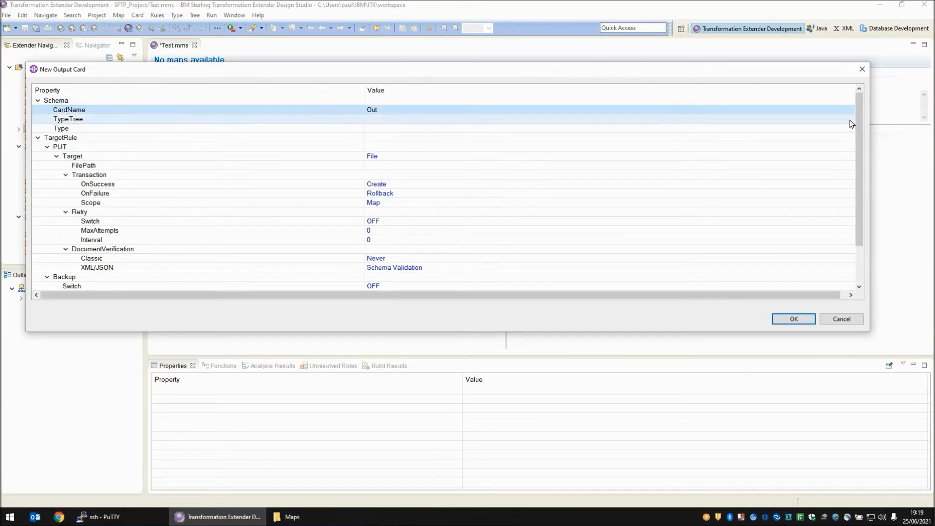
left_click(849, 119)
left_click(363, 63)
left_click(395, 72)
double_click(389, 72)
Set the output card's type to TextItem under root.
left_click(847, 128)
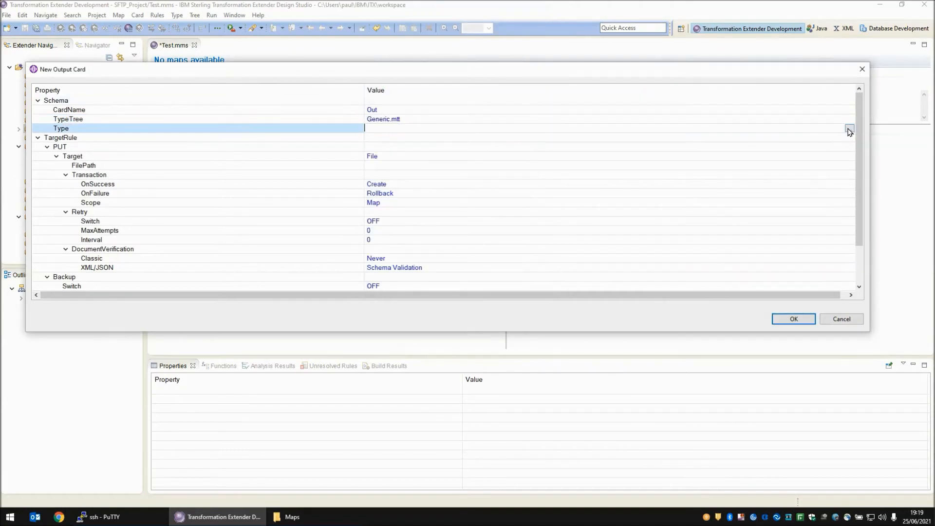
left_click(850, 128)
left_click(371, 168)
double_click(413, 178)
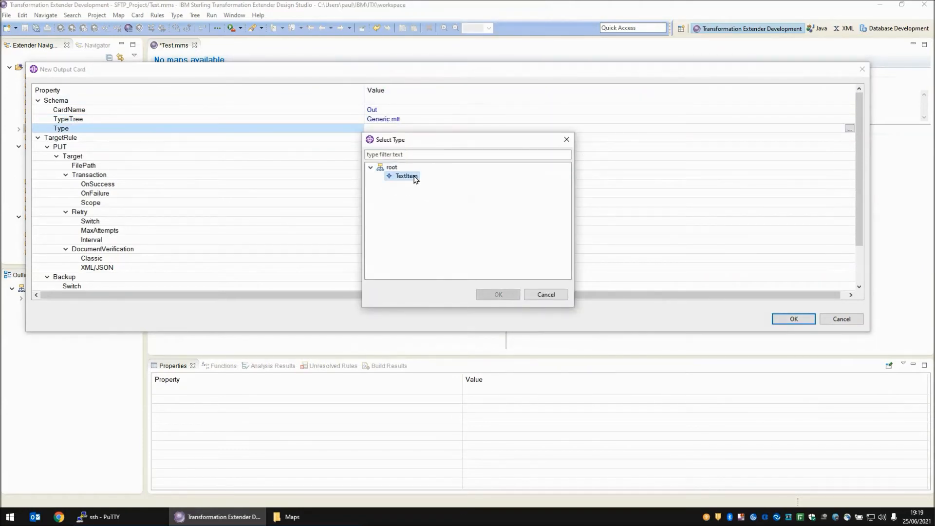
Change the output card's PUT target to SFTP.
left_click(423, 159)
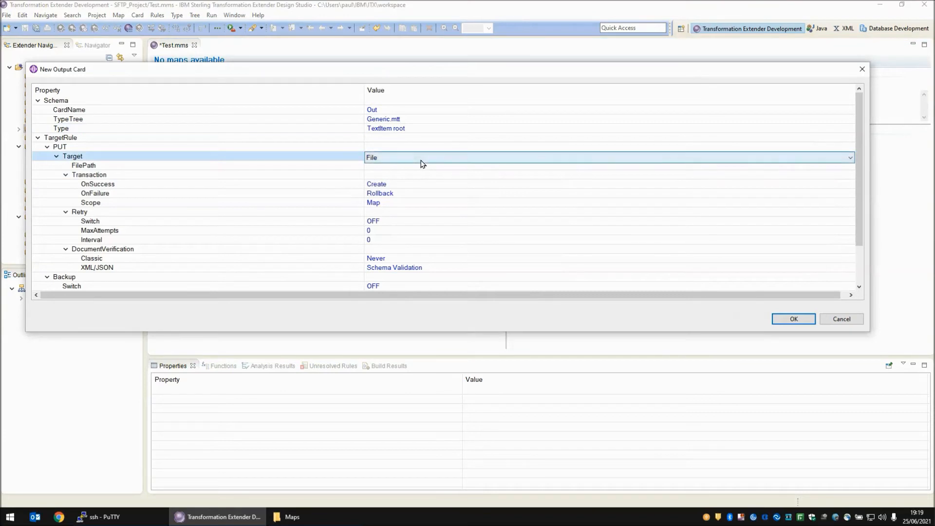
key("s")
key("Tab")
Set the command to -USR user name -HOST box -PORT 22 -PA publickey -PRKFP T:\SFTP\Maps\rsa-key.ppk -PBKFP T:\SFTP\Maps\rsa-key.pub, -P File.txt in the home directory, -WM overwrite -TV.
left_click(414, 165)
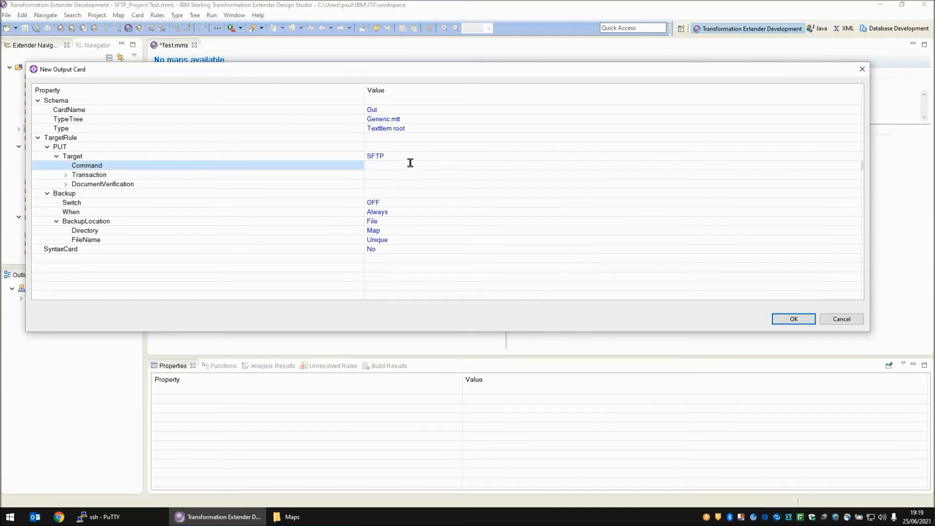
left_click_drag(362, 91, 179, 96)
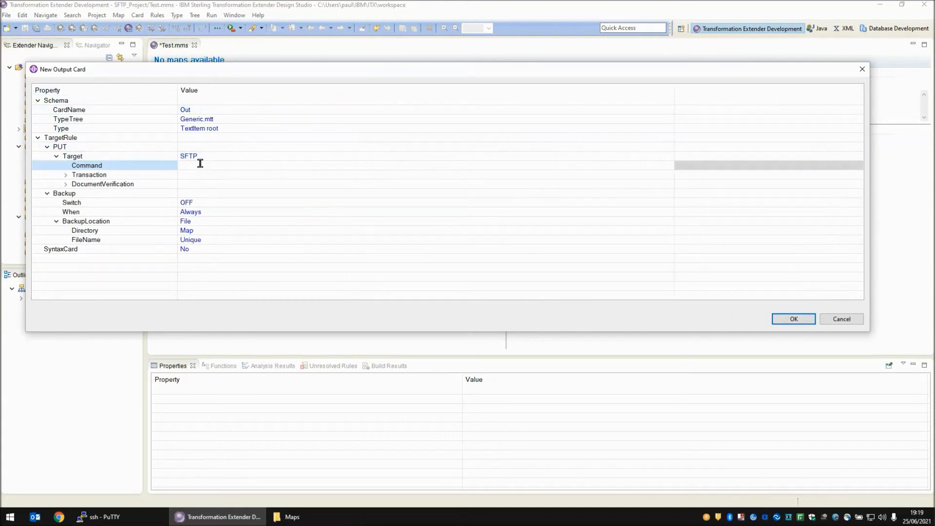
type("-USR paul -HOST box -PORT 22 -PA publickey -PRKFP T:\\SFTP\\Maps\\rsa-key.ppk -PBKFP T:\\SFTP\\Maps\\rsa-key.pub -P /home/paul/File.txt -WM overwrite -TV")
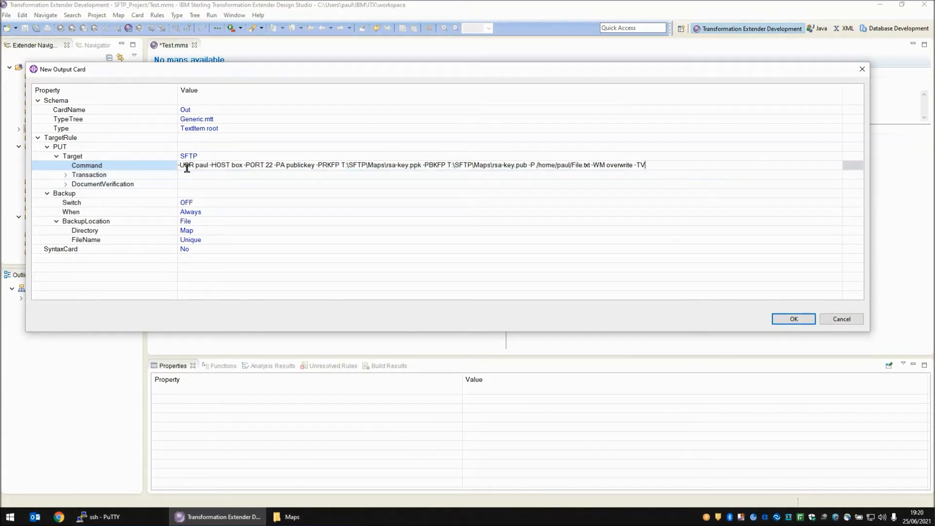
left_click(193, 168)
left_click(579, 168)
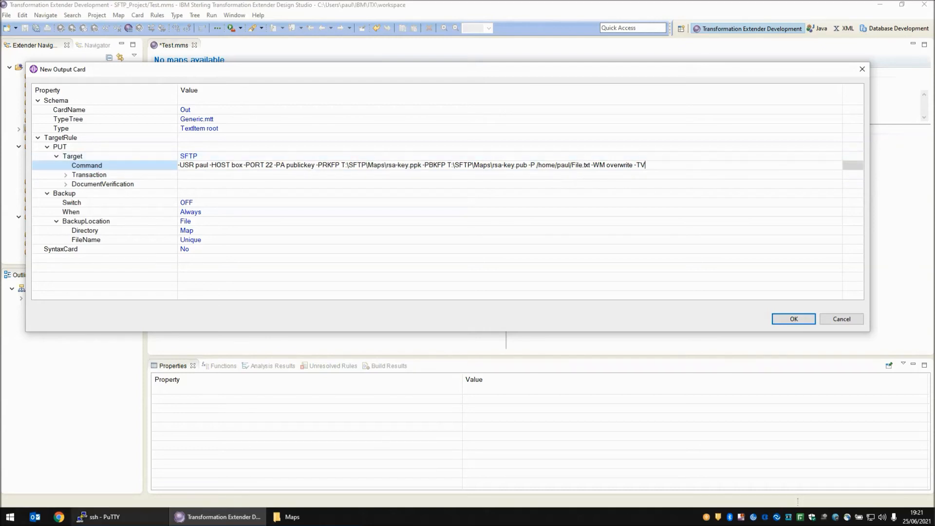
Switch to the PuTTY SSH session, check the working directory, and list the home directory's files on a cleared screen.
left_click(112, 517)
type("pwd")
key("Return")
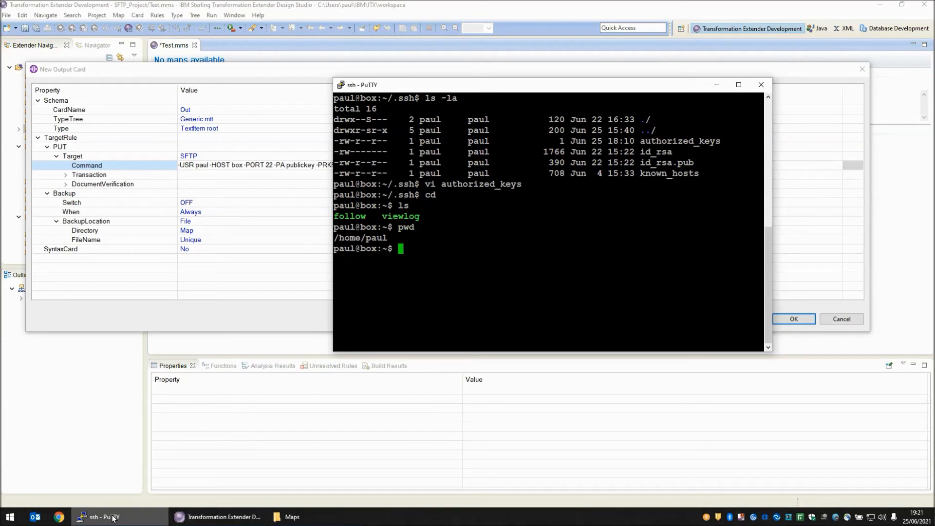
type("ls -la")
key("Return")
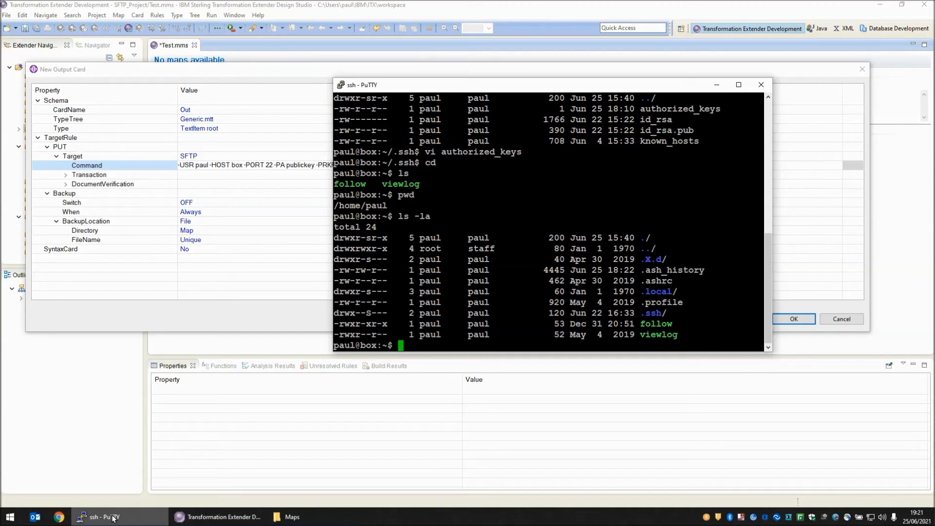
type("clear")
key("Return")
type("ls")
key("Return")
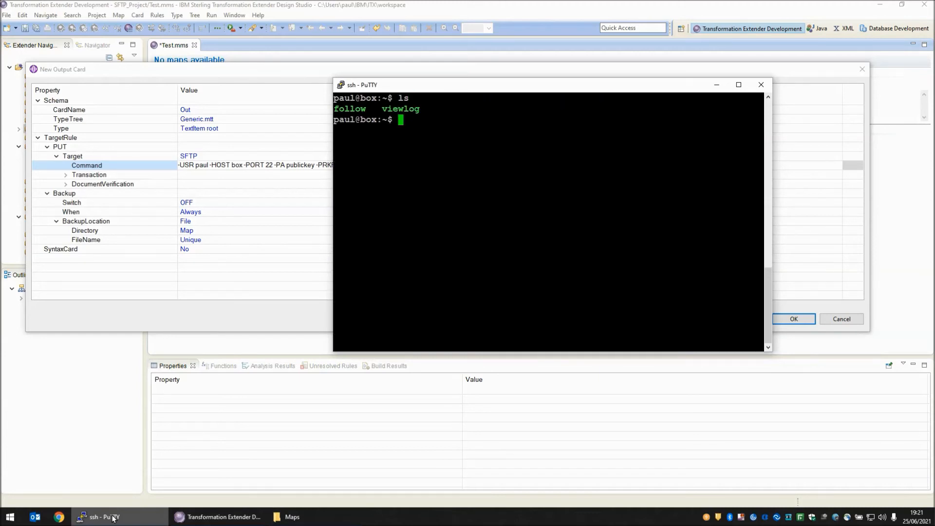
left_click(716, 85)
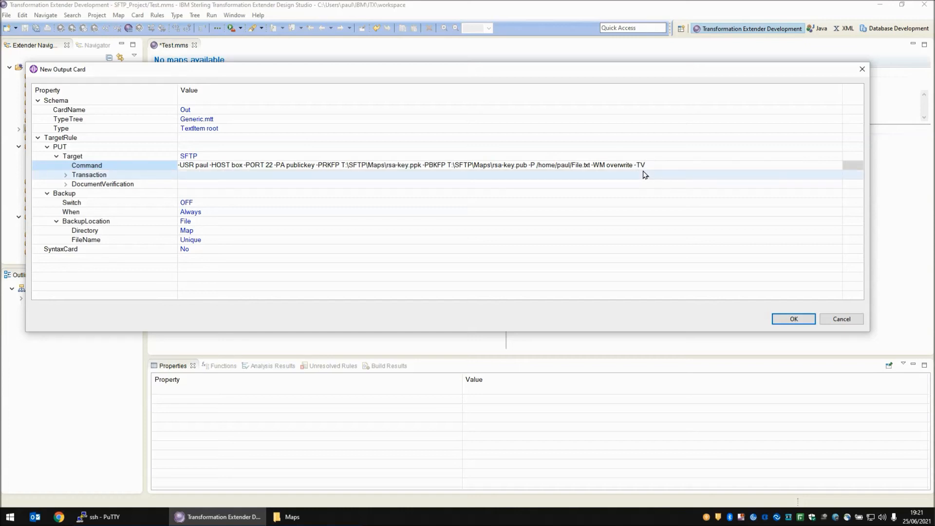
Confirm the output card and set the rule for Out to ="This is my data string".
left_click(792, 319)
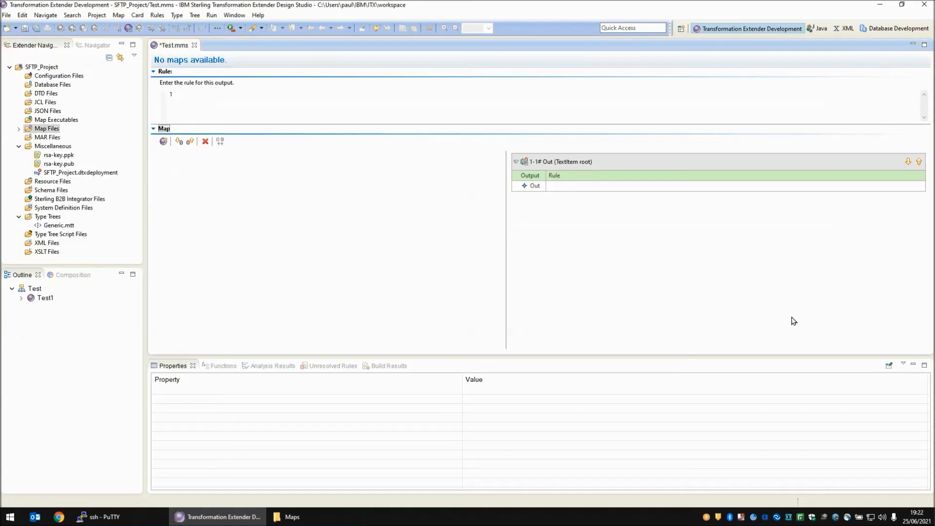
left_click(568, 187)
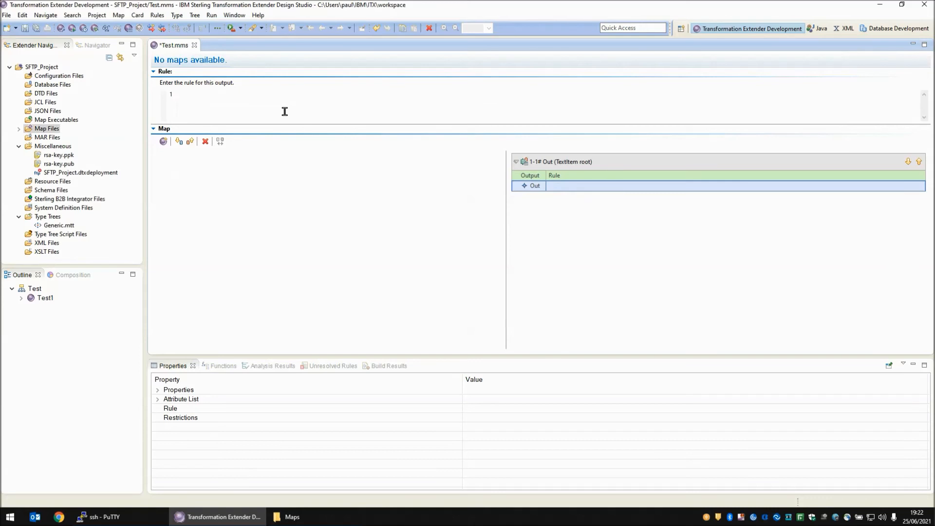
type("=\"This is my data string")
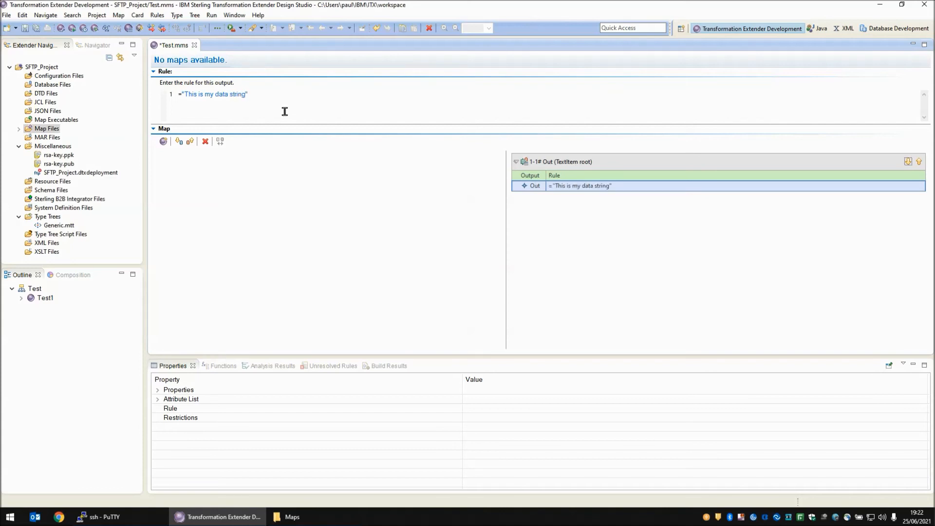
left_click(329, 222)
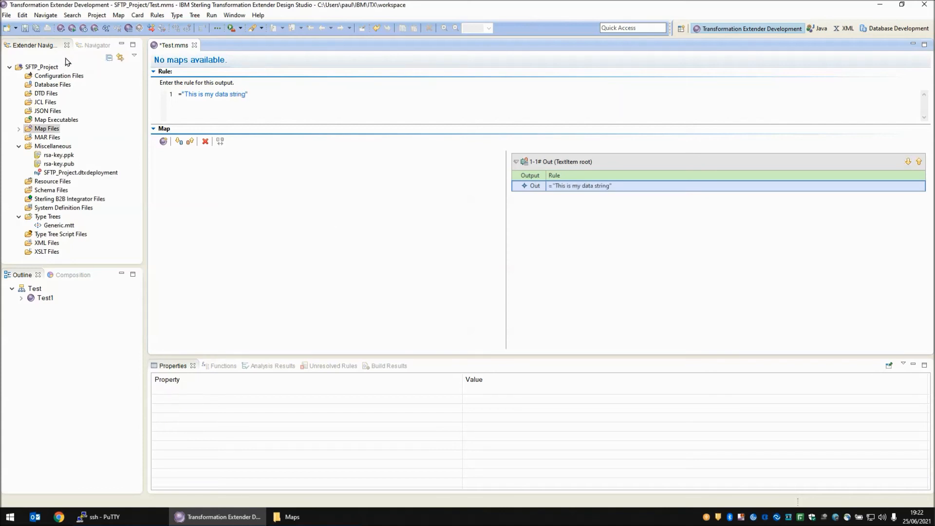
Save Test.mms, then build and run the Test1 map.
left_click(25, 28)
left_click(60, 28)
left_click(72, 28)
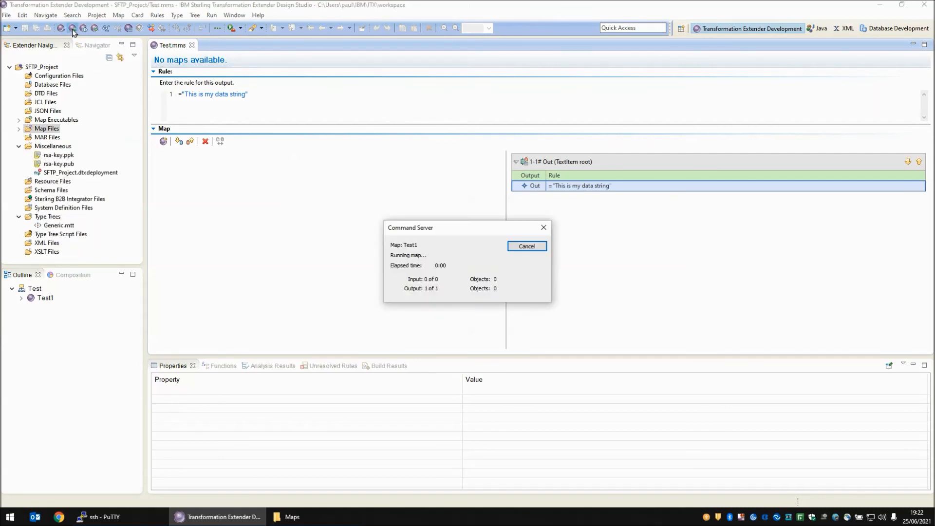
left_click(526, 247)
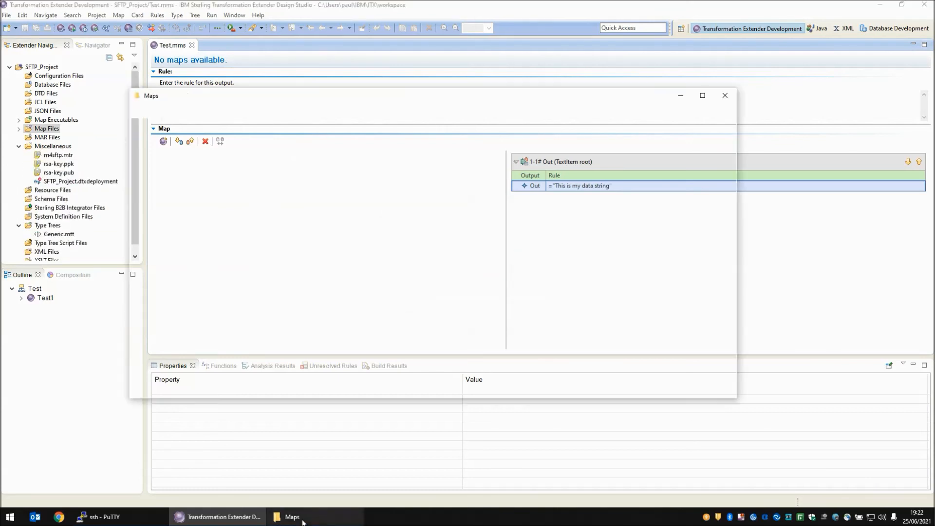
Check the generated files in the Maps folder and list the home directory in the PuTTY SSH session.
left_click(302, 516)
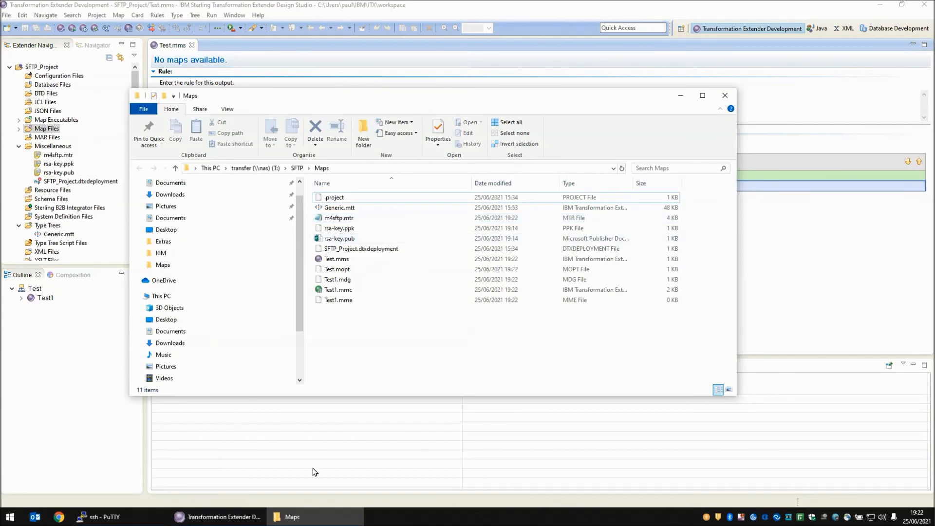
left_click(97, 516)
type("ls")
key("Return")
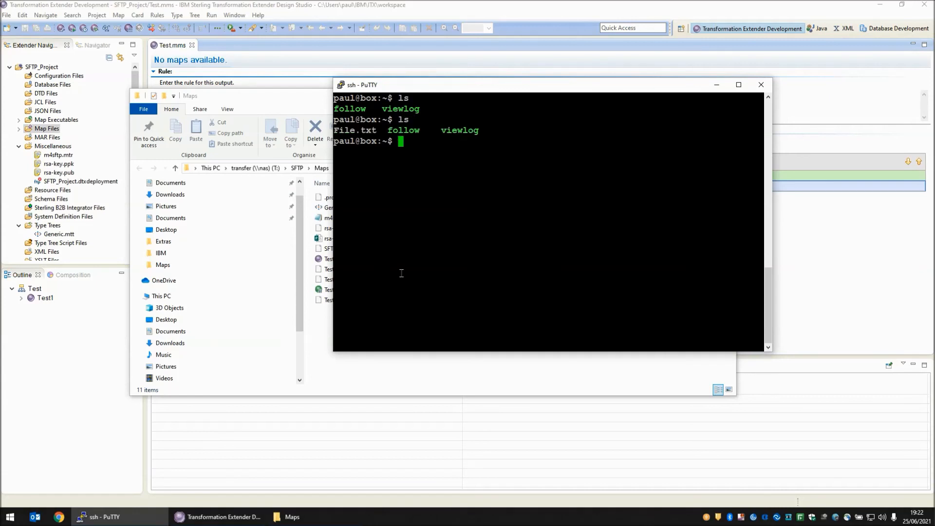
Display the contents of File.txt on the SSH host and return to Transformation Extender Design Studio.
type("cat Fil")
key("Tab")
key("Return")
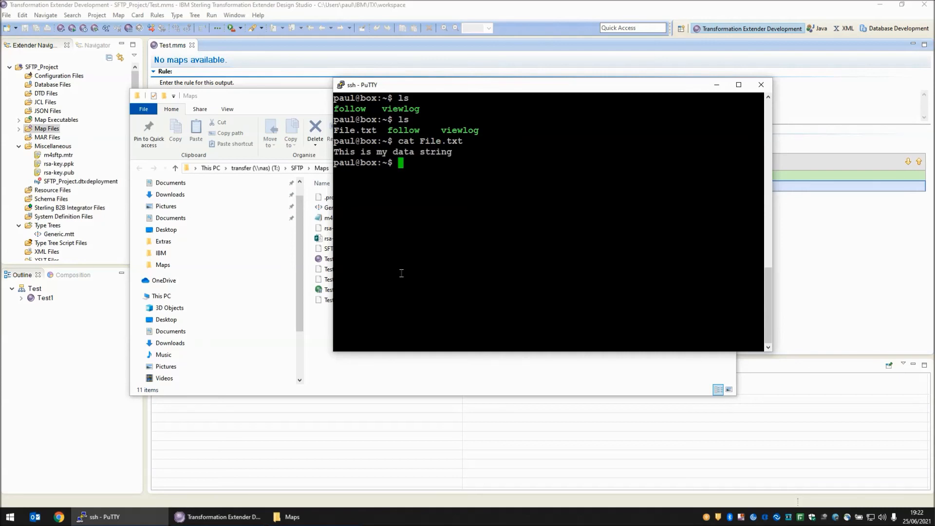
left_click(247, 50)
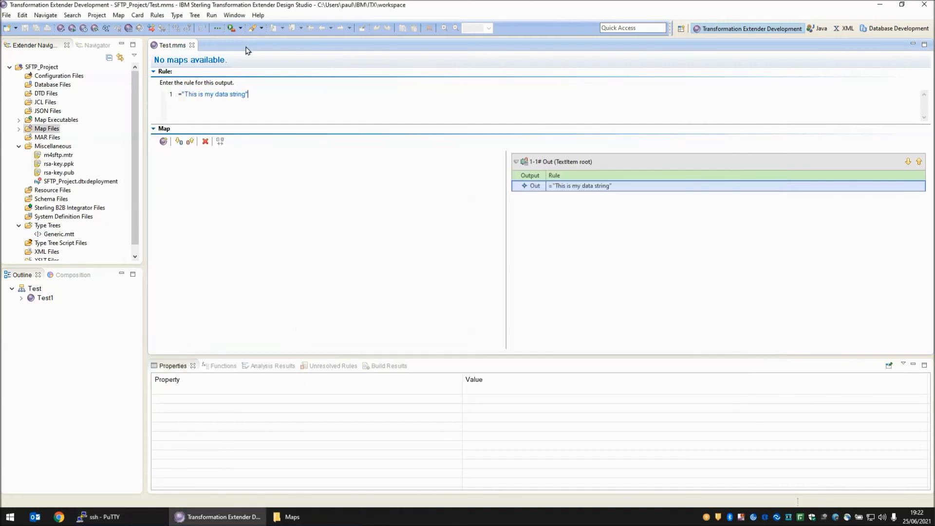